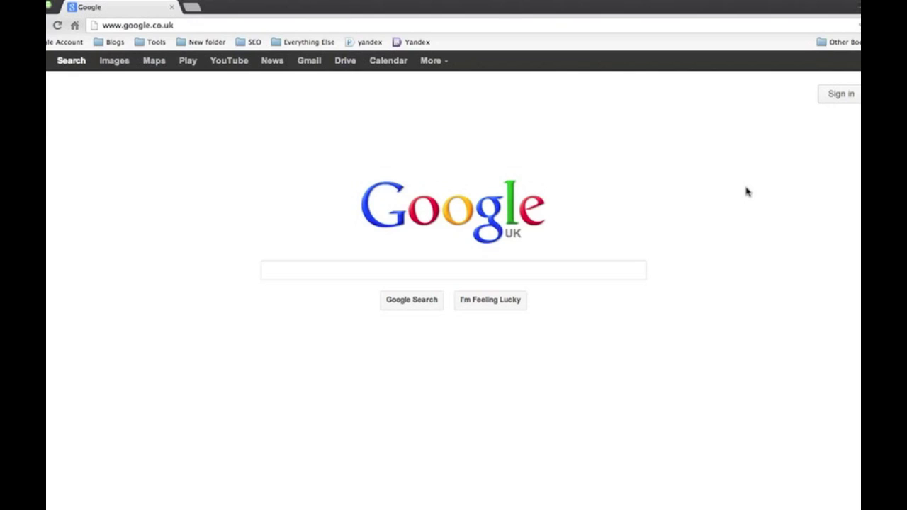
Step: Search Google for the suggested query 'how to install a wordpress blog on my website'
click(633, 275)
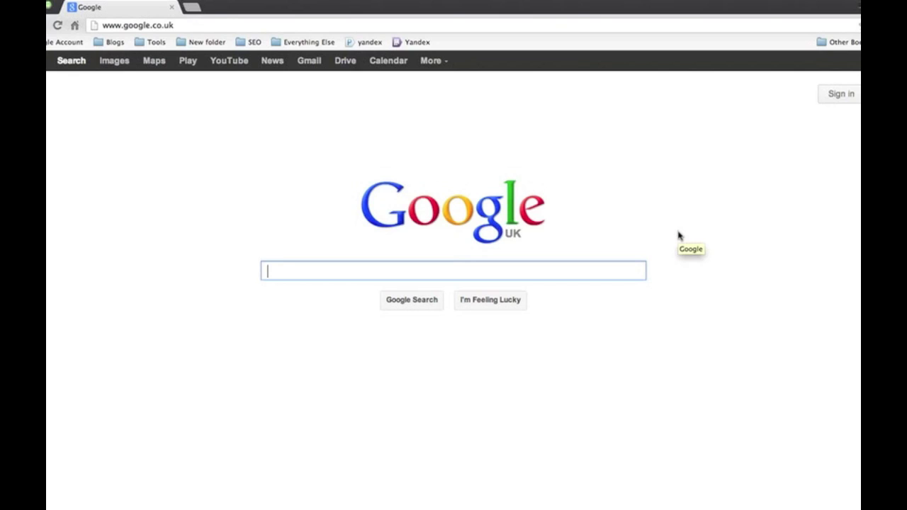
text(how )
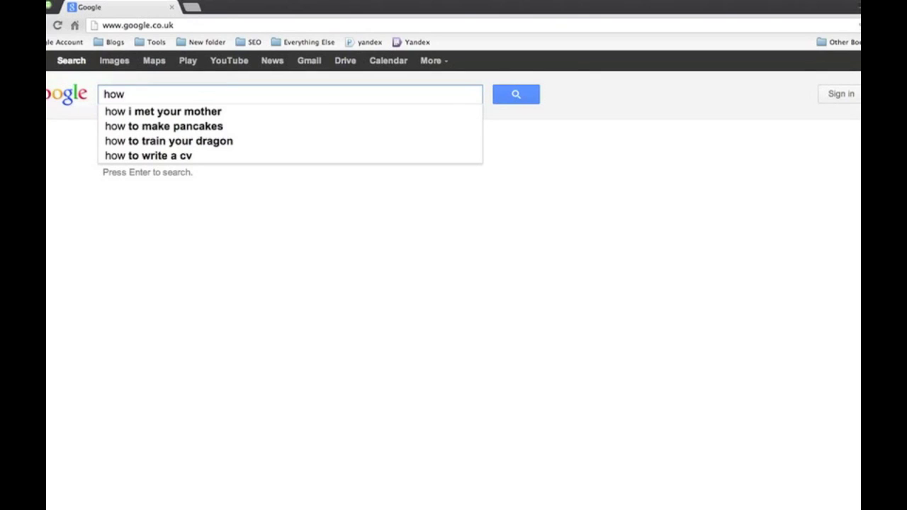
text(to install)
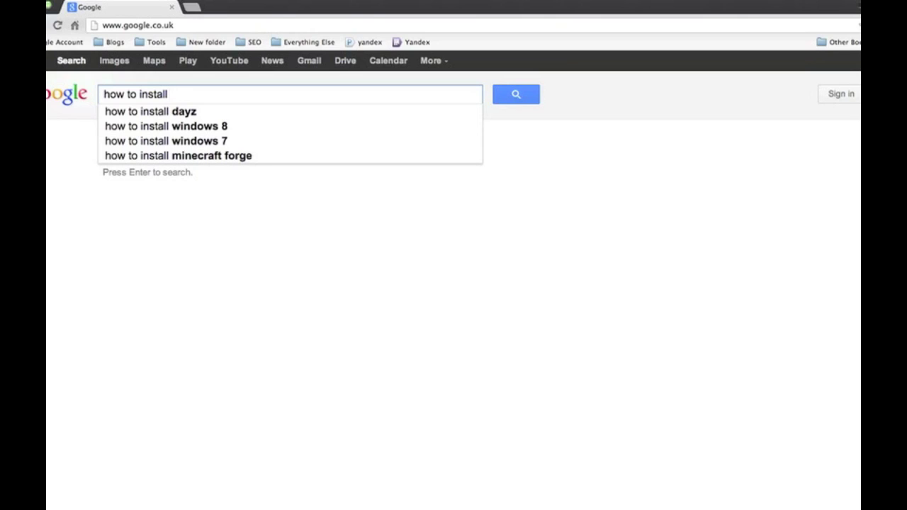
text(a wpo)
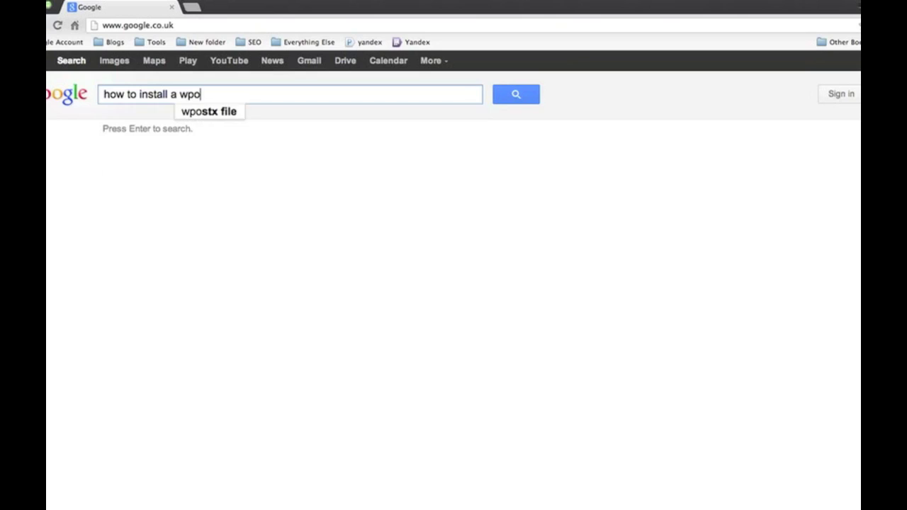
key(BackSpace)
key(BackSpace)
text(ordpress)
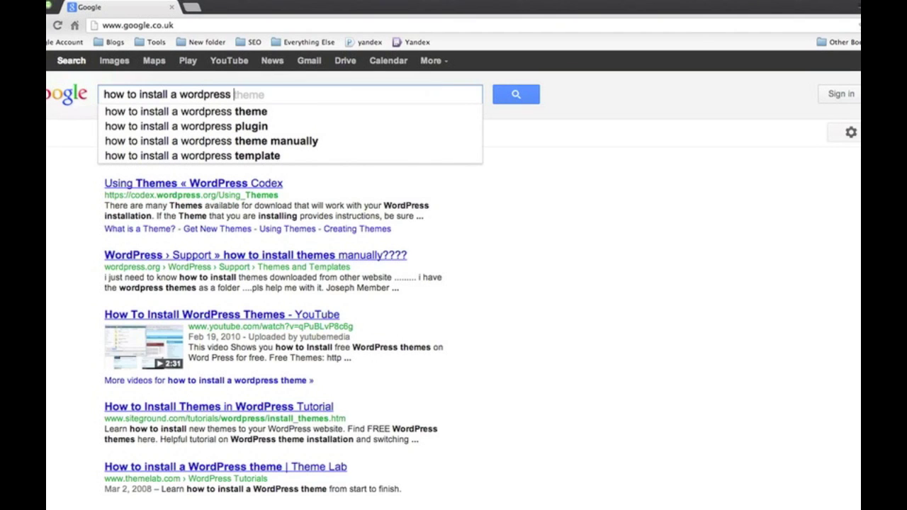
text( blog)
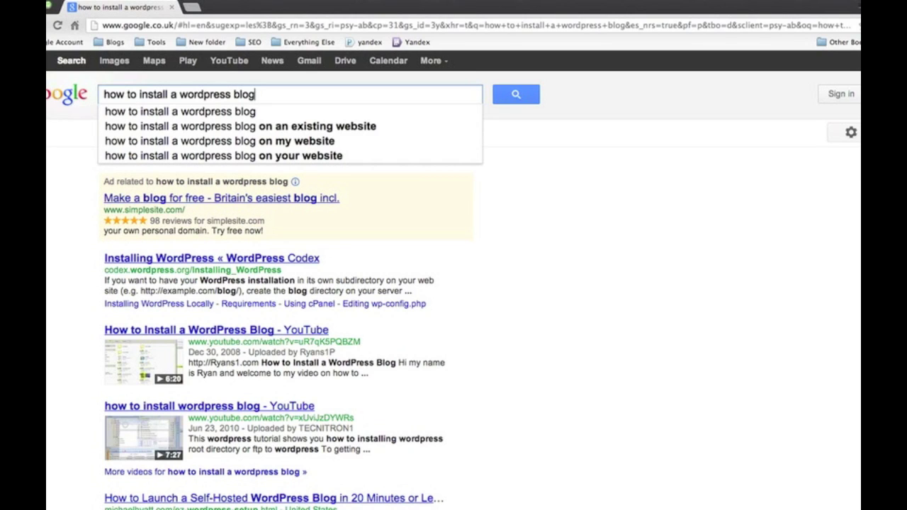
key(Down)
key(Down)
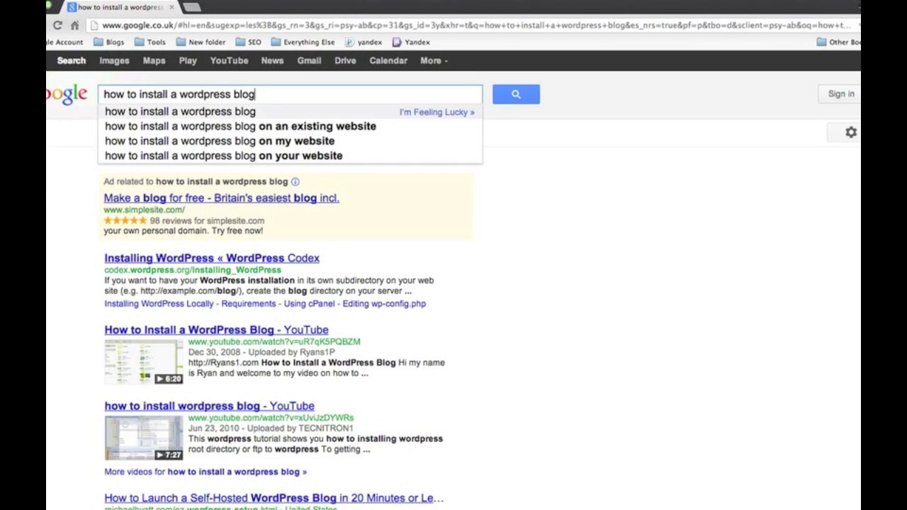
key(Down)
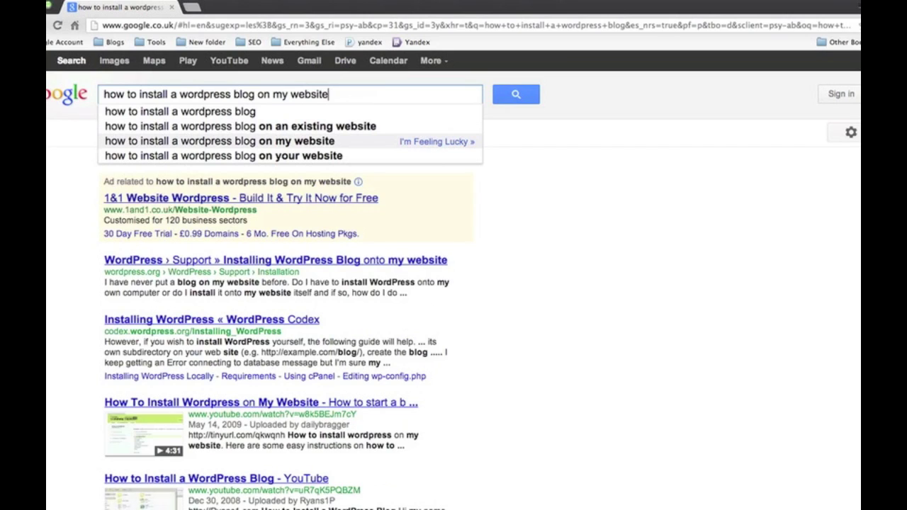
key(Return)
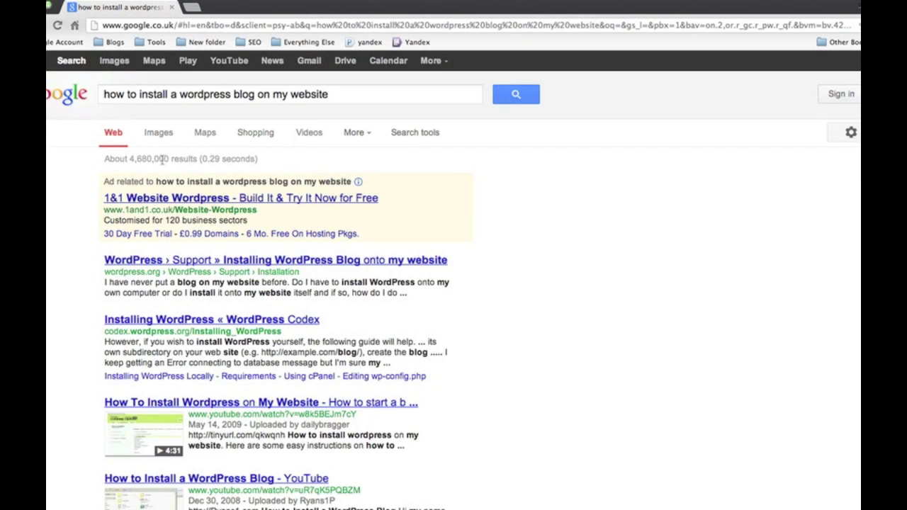
Step: Wrap the current query in quotation marks and rerun it as an exact-phrase search
click(373, 95)
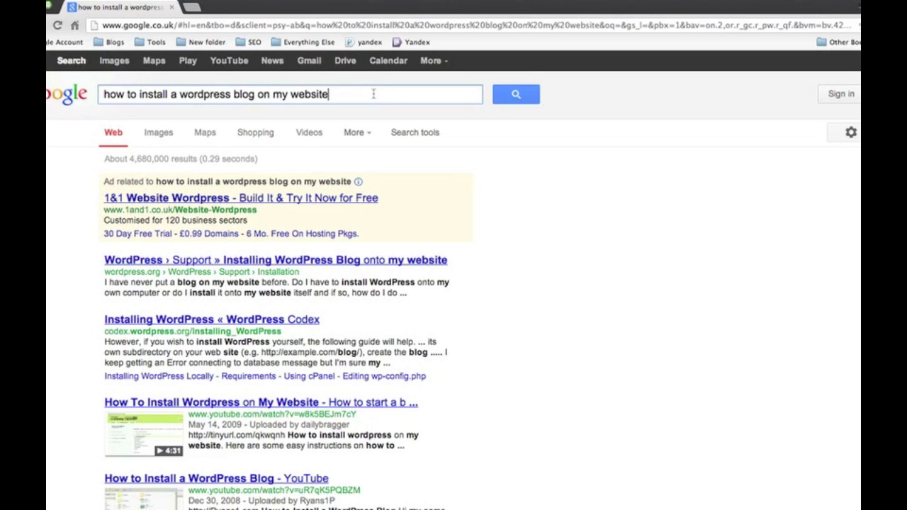
text(")
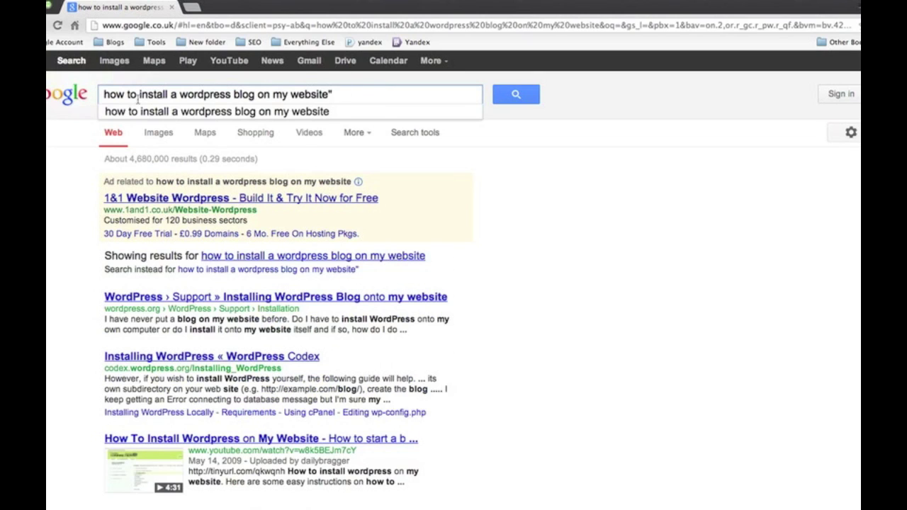
click(104, 95)
text(")
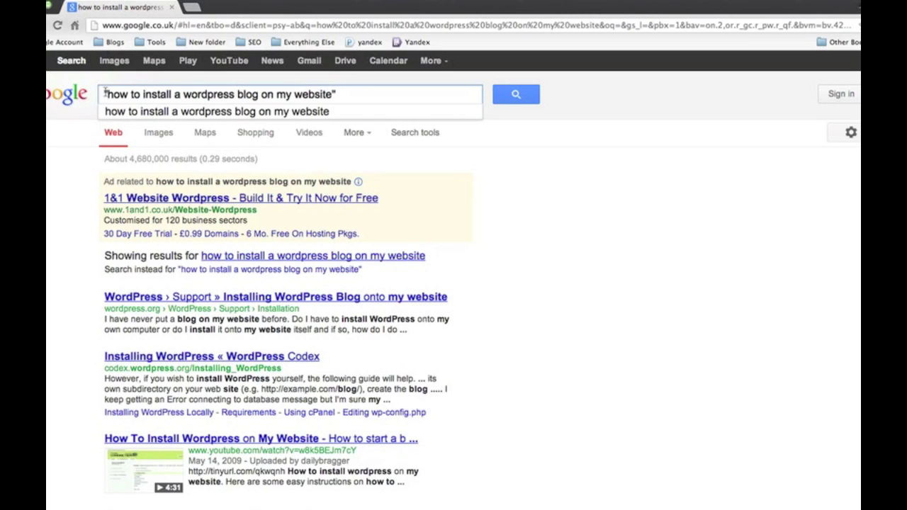
click(516, 94)
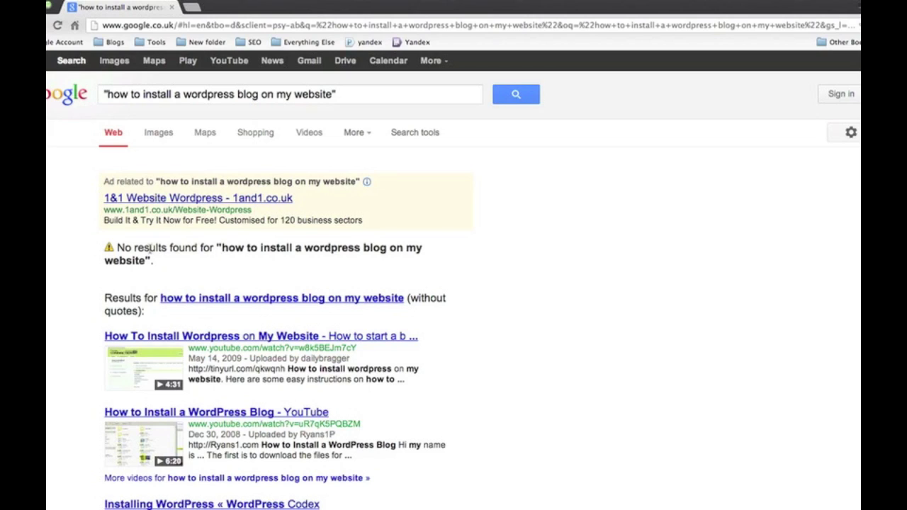
drag(117, 248, 140, 248)
click(170, 248)
drag(221, 250, 180, 262)
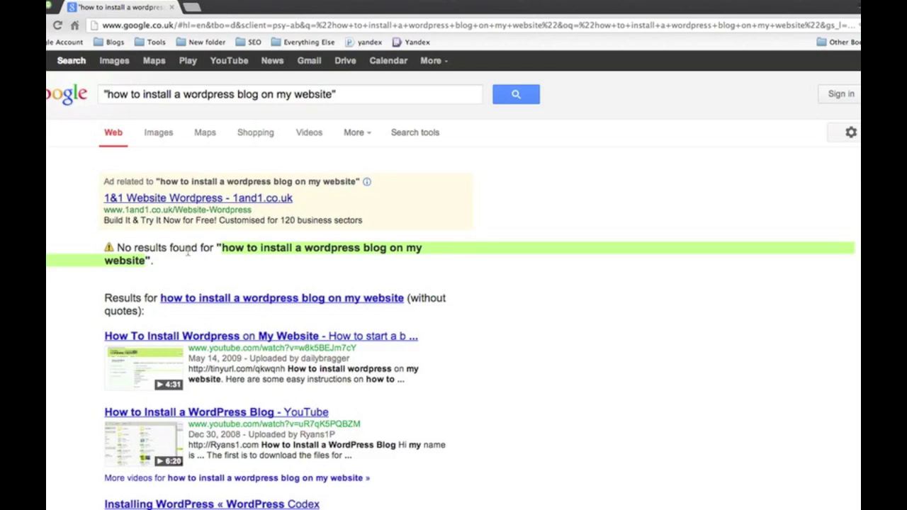
click(224, 248)
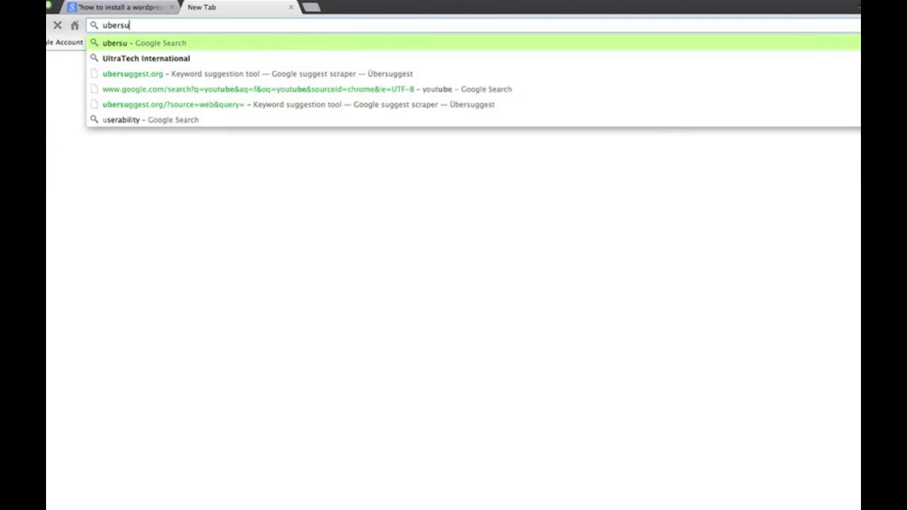
Step: Search Google for 'ubersuggest' in a new tab and go to ubersuggest.org
text(ggest)
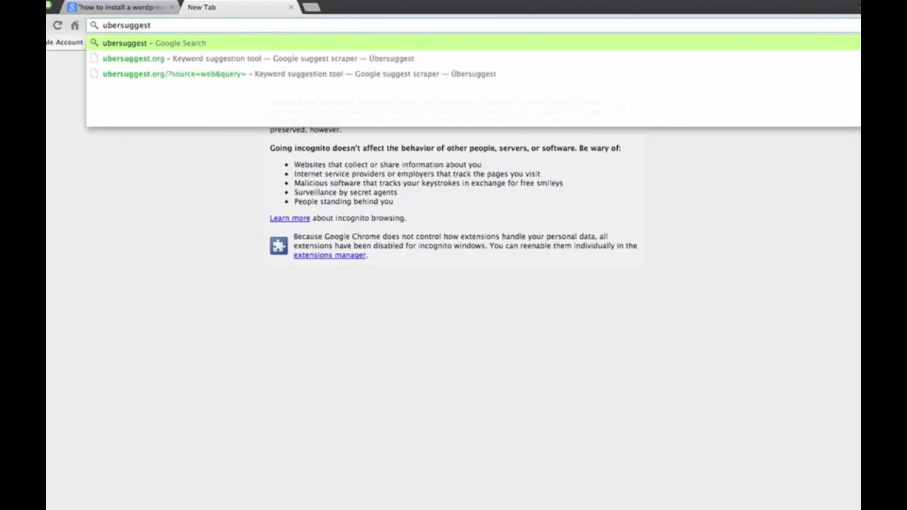
key(Return)
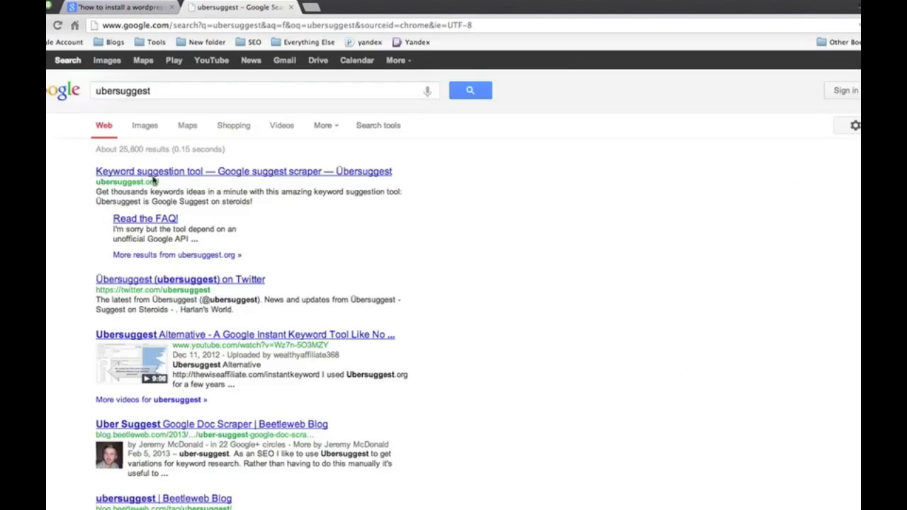
click(219, 175)
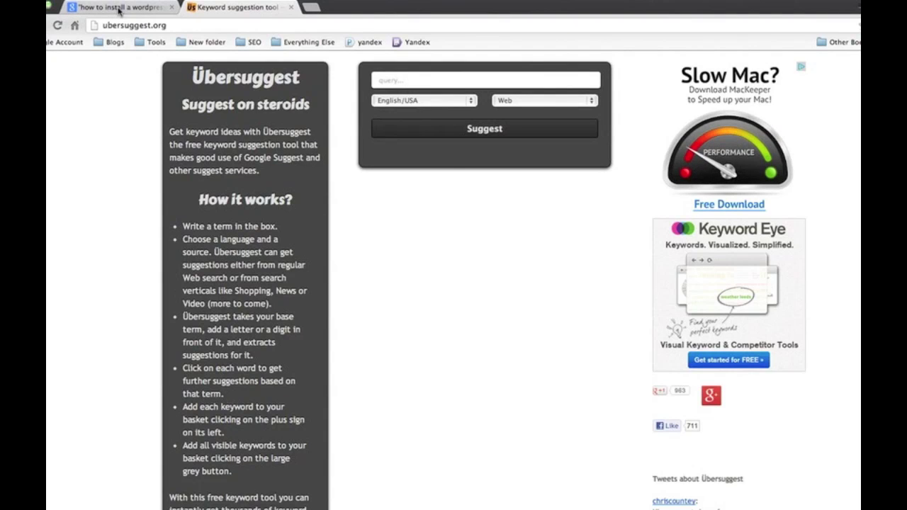
Step: Get Ubersuggest keyword suggestions for 'how to install a wordpress' and scroll the list
click(421, 80)
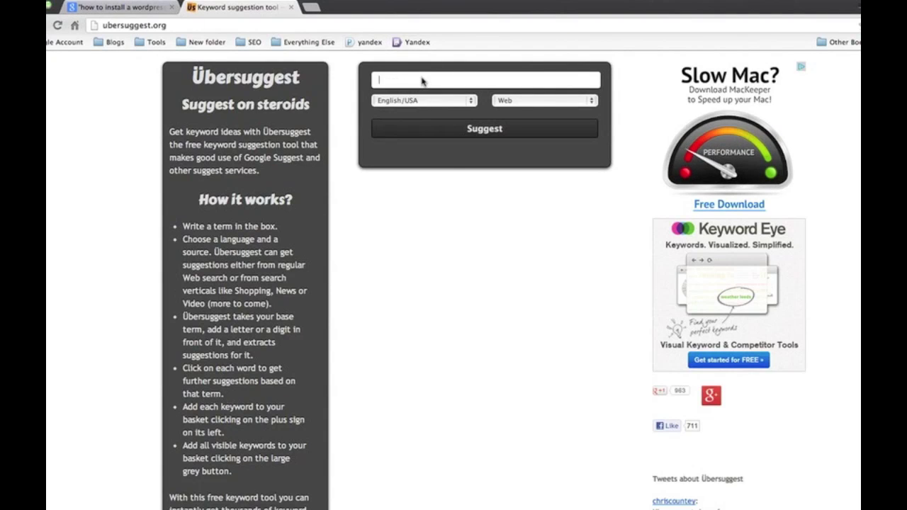
text(how to install a )
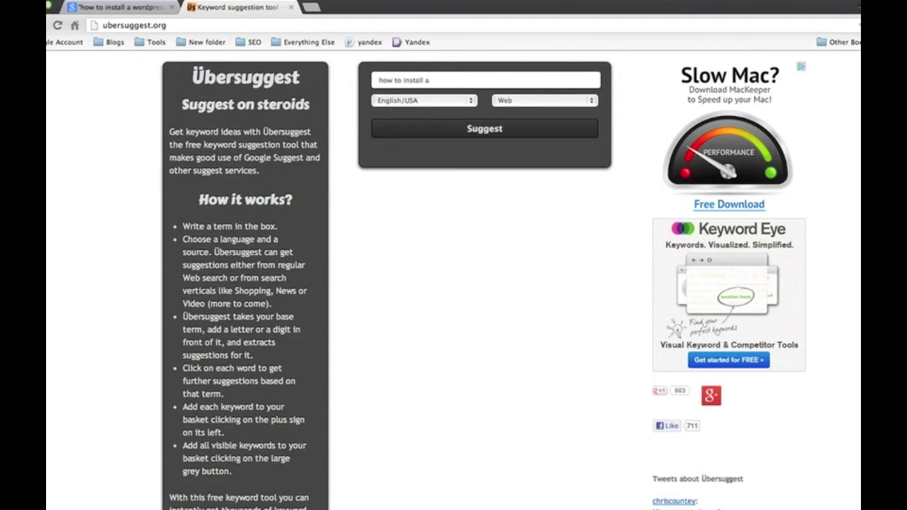
text(wor)
text(f)
text(press)
key(Return)
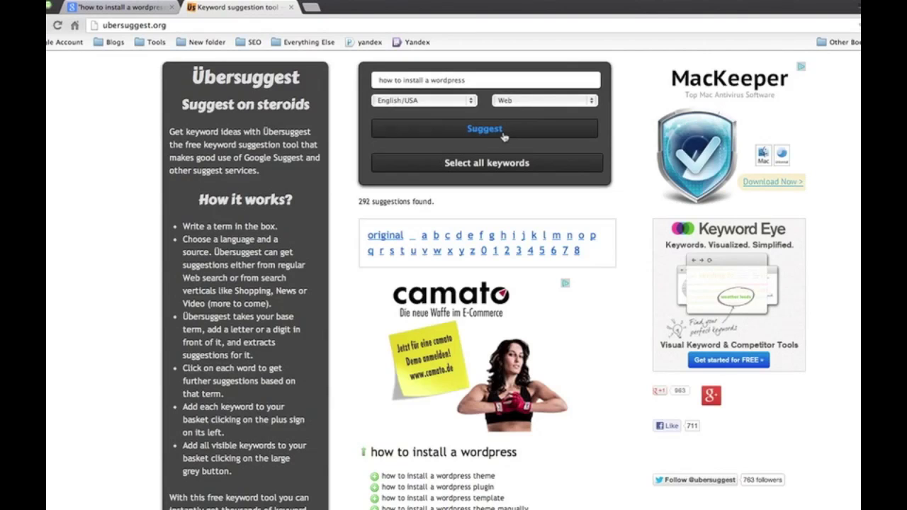
scroll(616, 221, down, 2)
scroll(616, 221, down, 5)
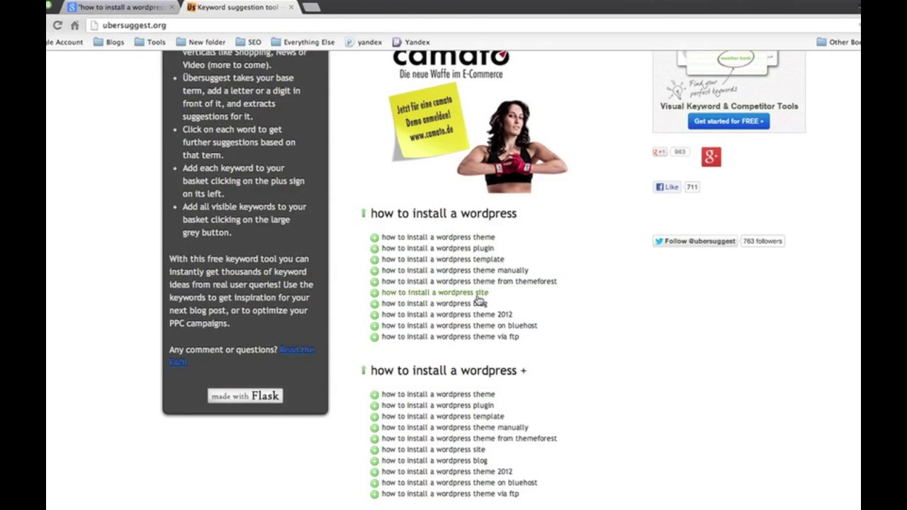
scroll(445, 176, up, 4)
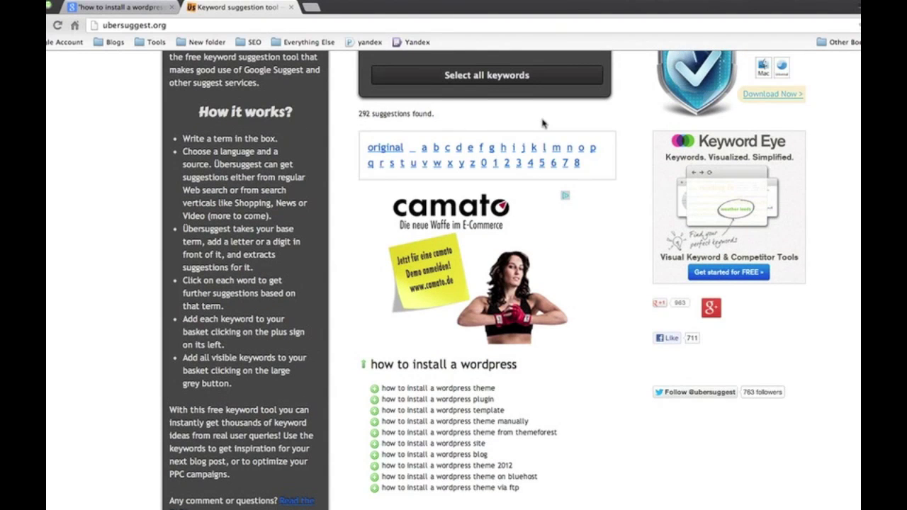
scroll(540, 121, down, 7)
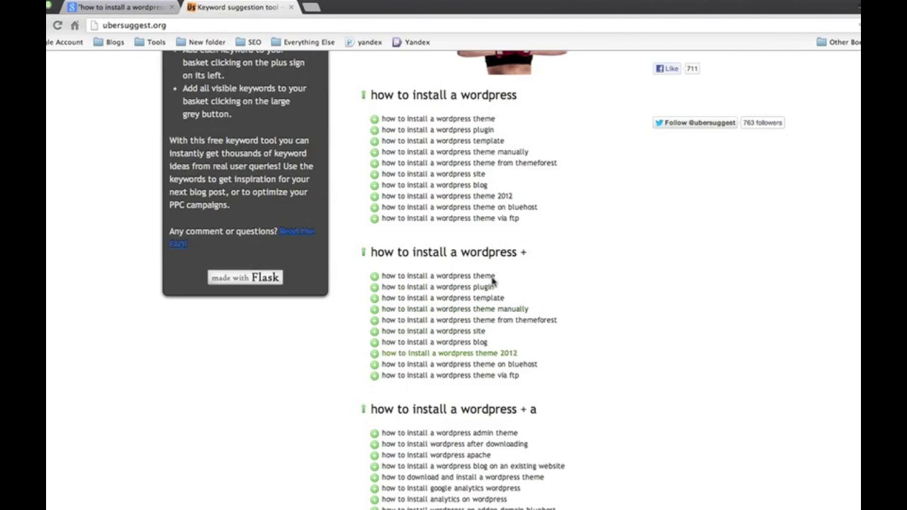
scroll(553, 281, down, 7)
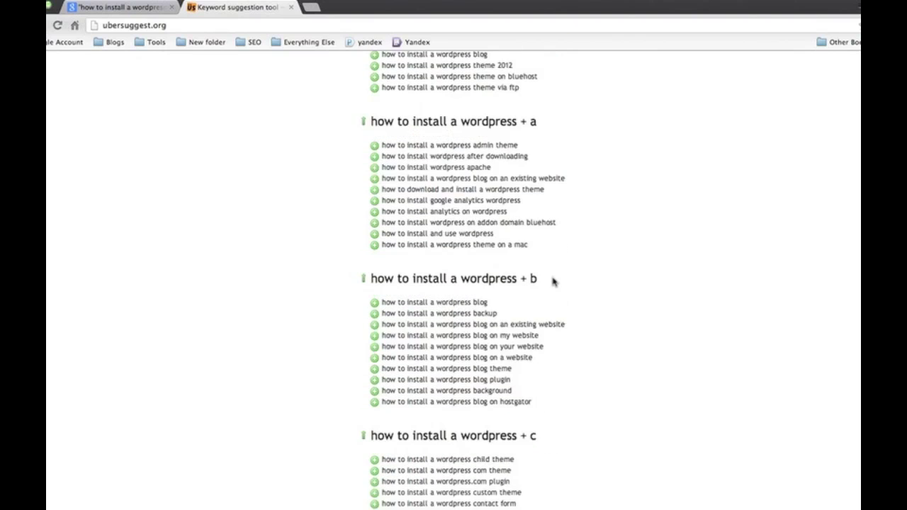
scroll(579, 305, down, 10)
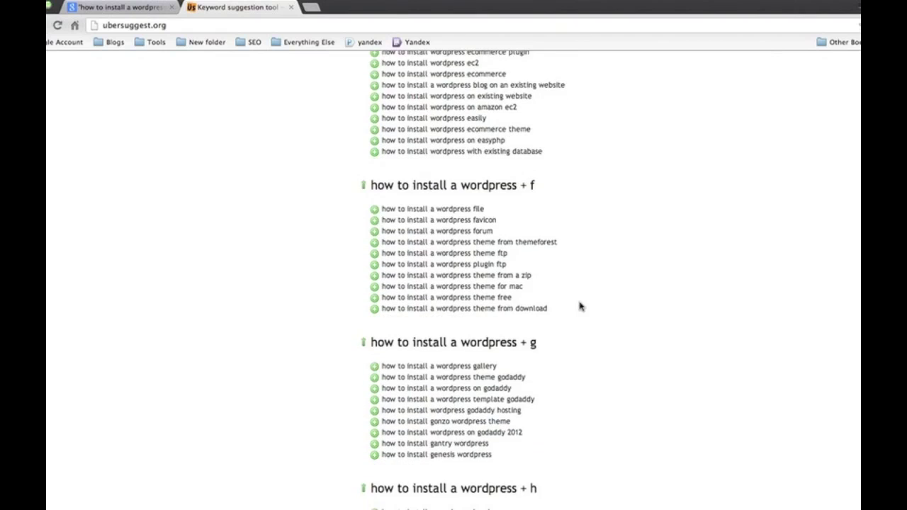
scroll(579, 305, down, 6)
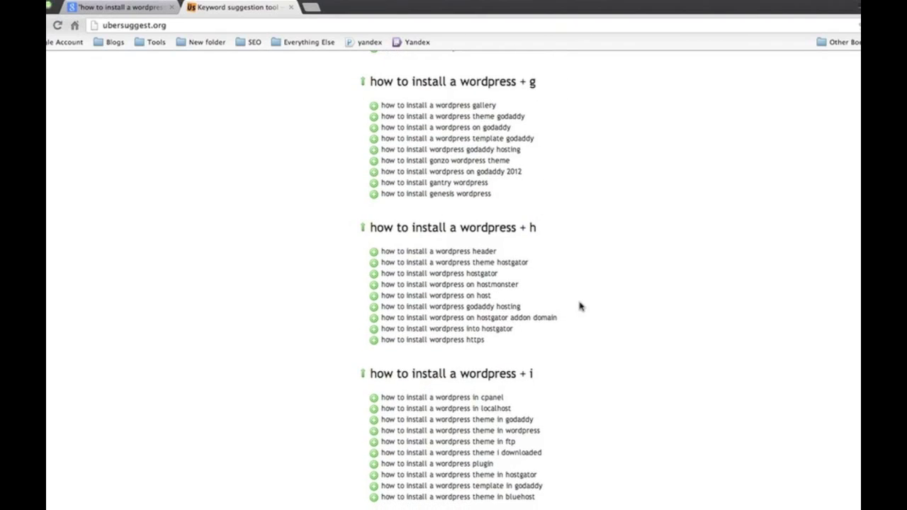
scroll(579, 306, up, 1)
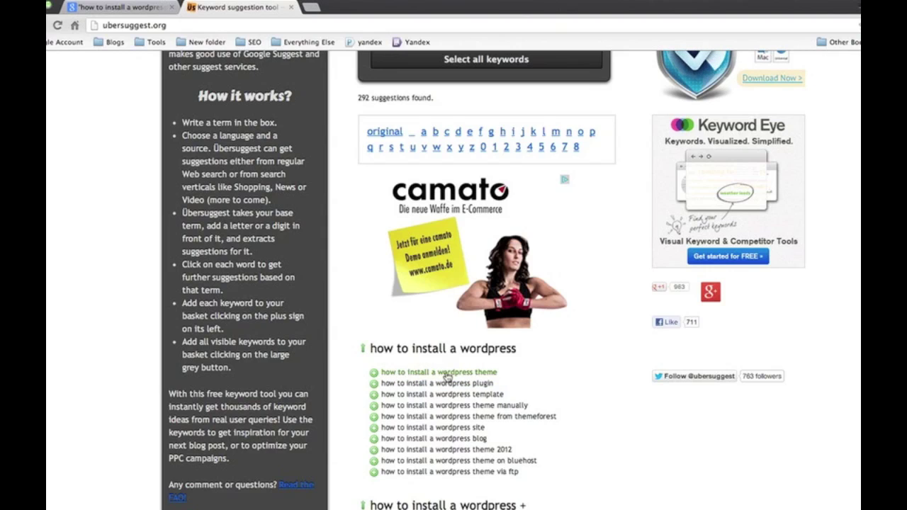
Step: In the Google tab, change the quoted query to "how to install a wordpress theme" and search it
click(130, 12)
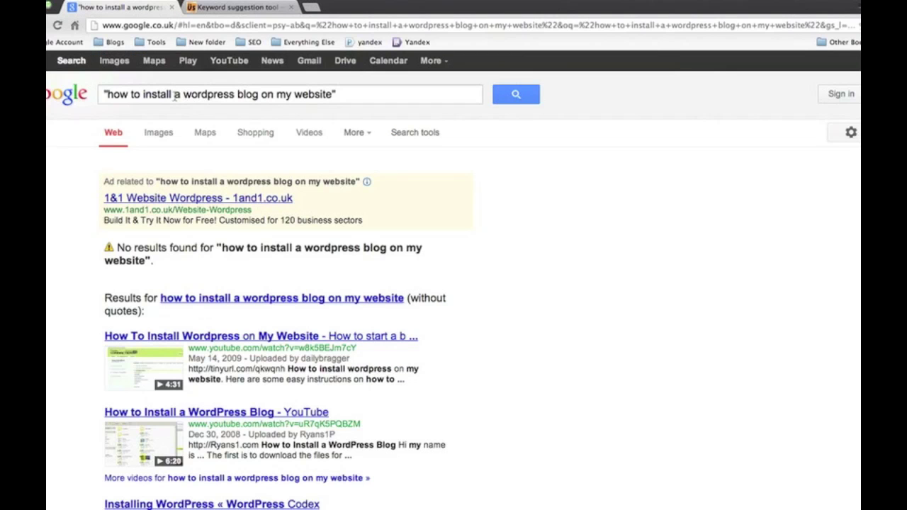
drag(183, 94, 336, 94)
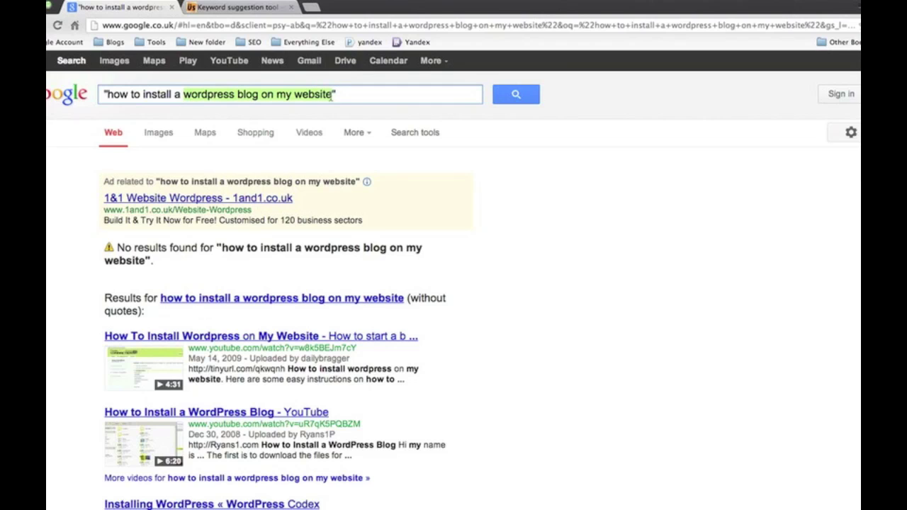
text(wordpre)
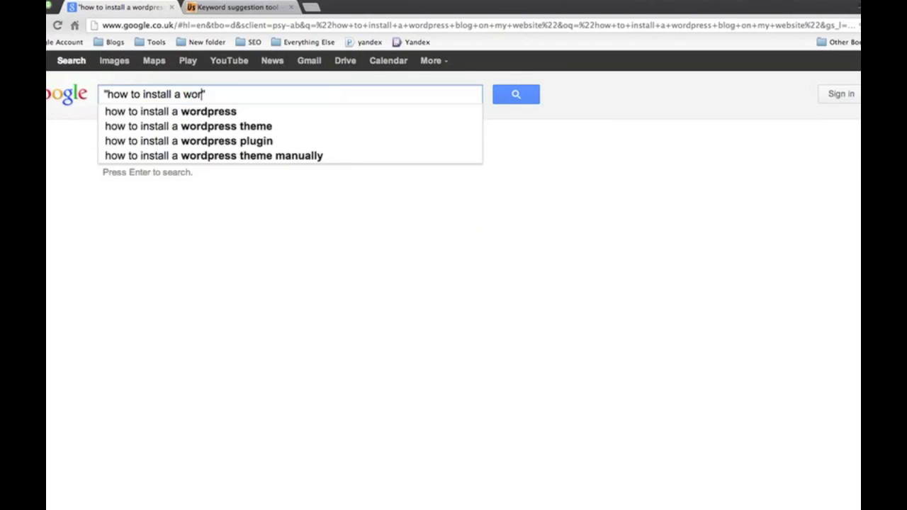
text(ss theme)
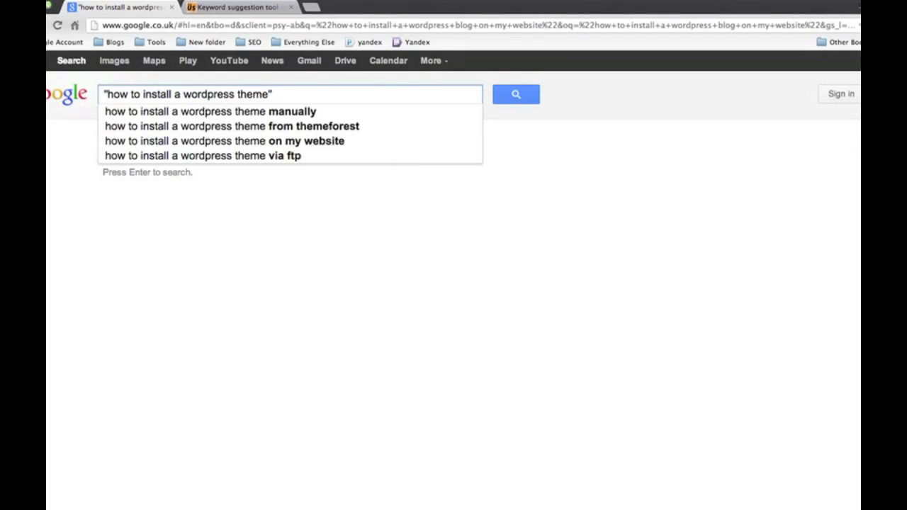
key(Return)
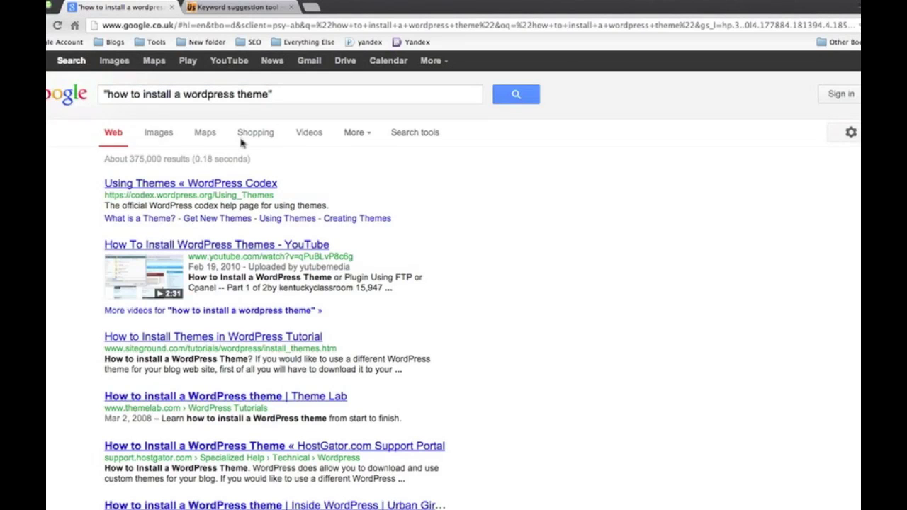
drag(130, 158, 148, 159)
click(156, 159)
scroll(478, 411, down, 1)
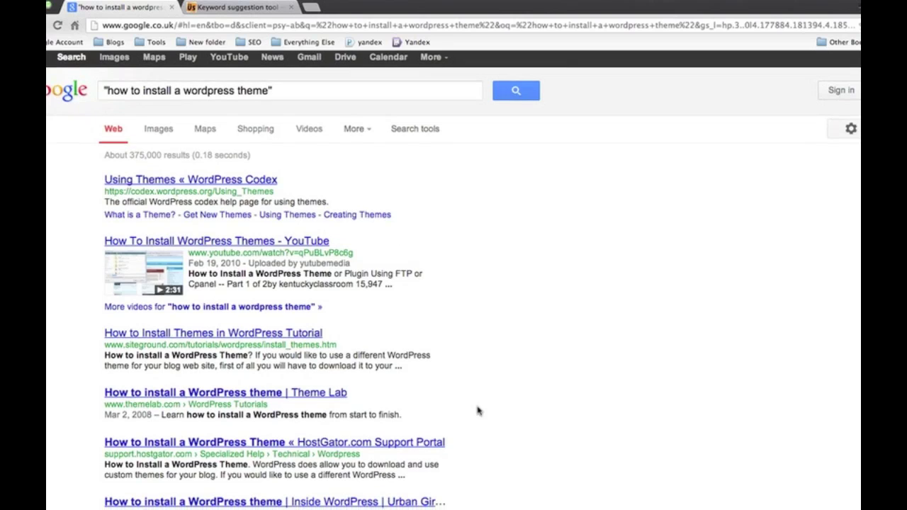
scroll(440, 305, down, 3)
scroll(388, 290, up, 3)
scroll(397, 280, down, 1)
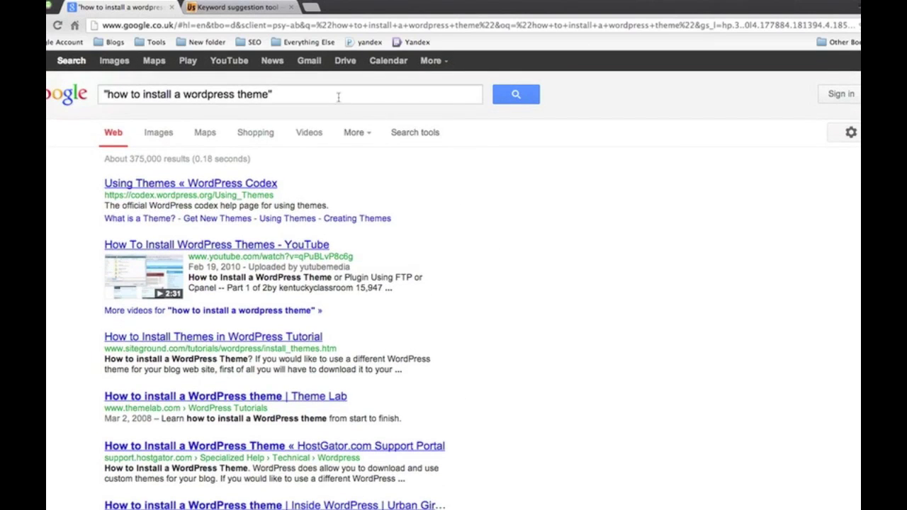